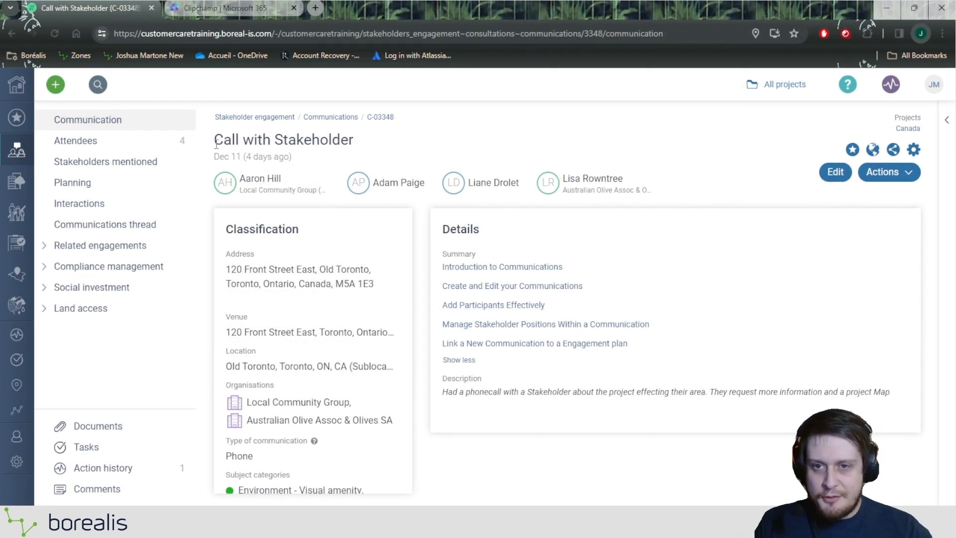
Open the Interactions section of the Call with Stakeholder communication and briefly view the first attendee's contact card.
left_click_drag(211, 141, 394, 142)
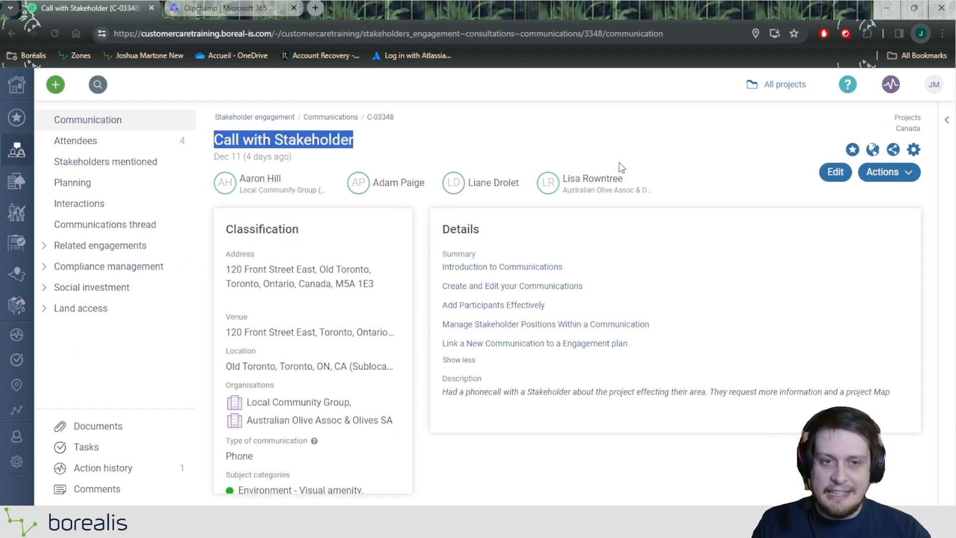
left_click(601, 123)
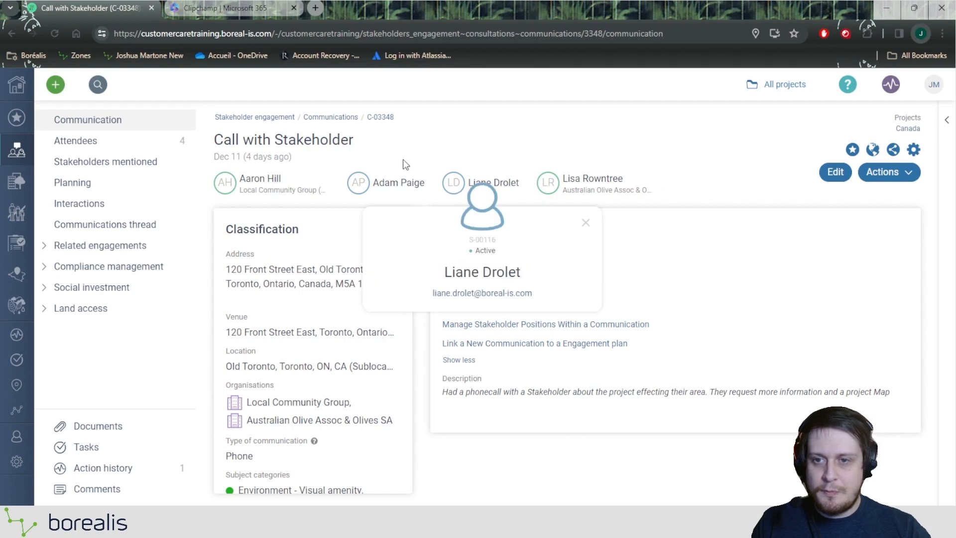
mouse_move(102, 149)
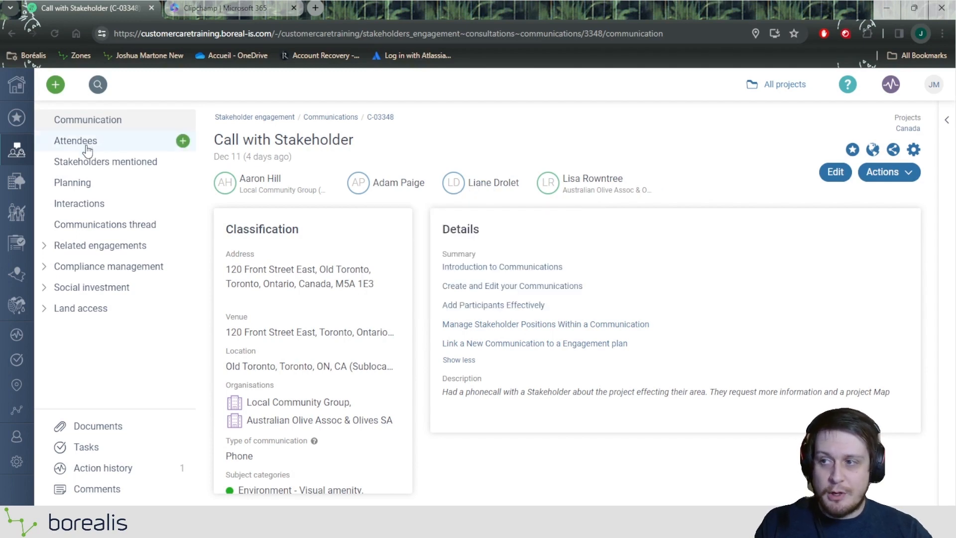
left_click(102, 207)
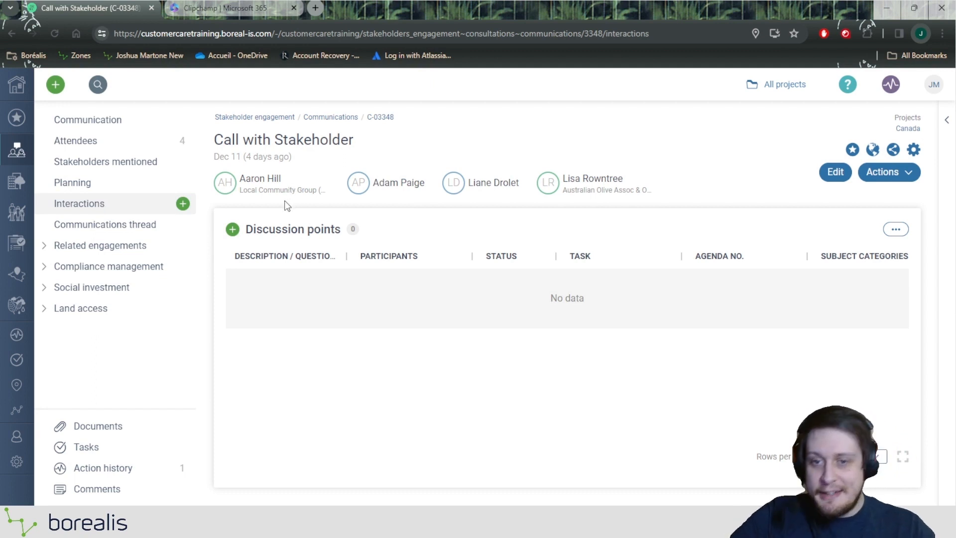
left_click(275, 188)
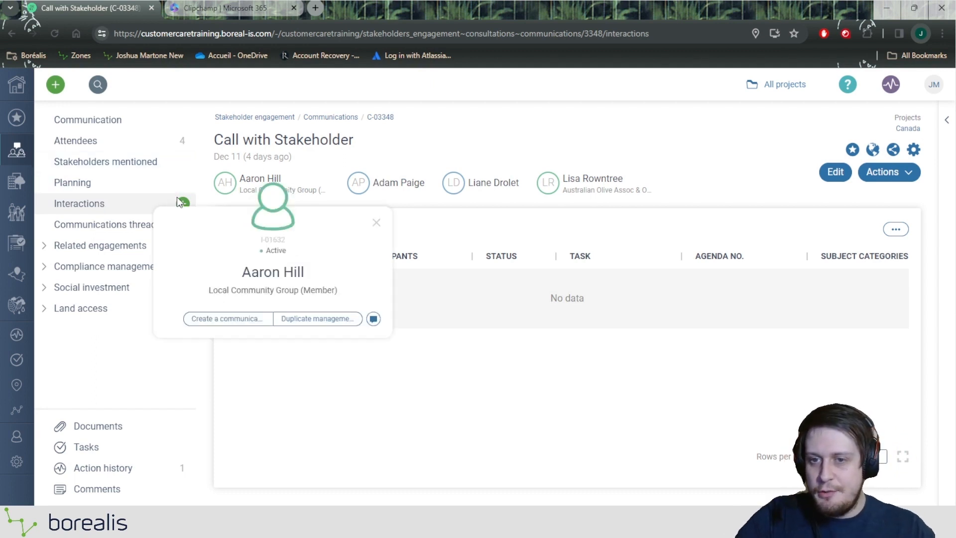
left_click(642, 149)
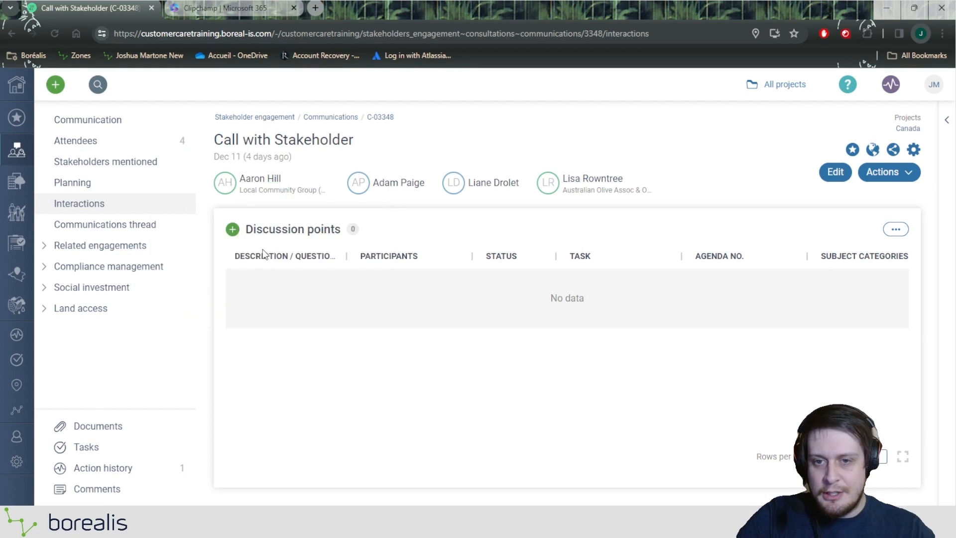
Start a new discussion point with the description "When will dust be the worst during the summer season.".
left_click(232, 229)
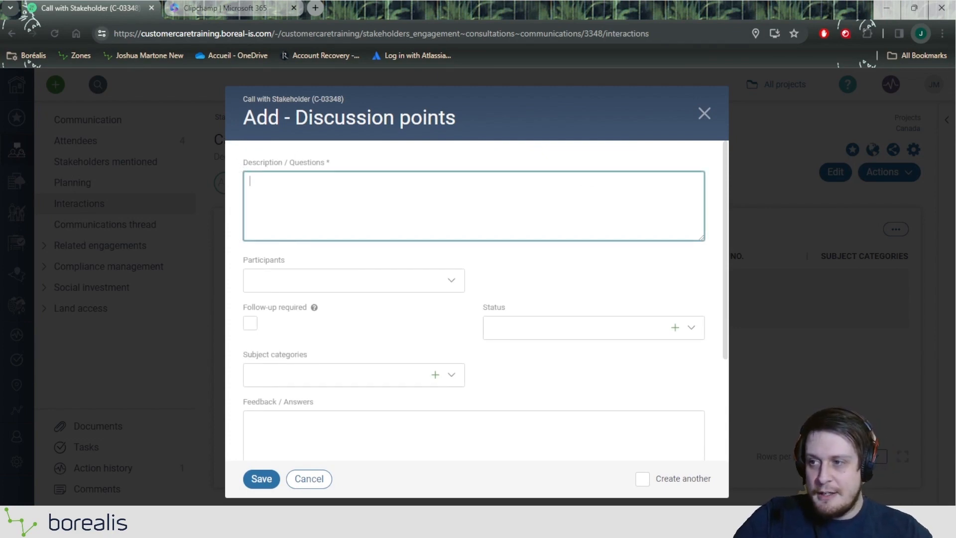
key("alt+Tab")
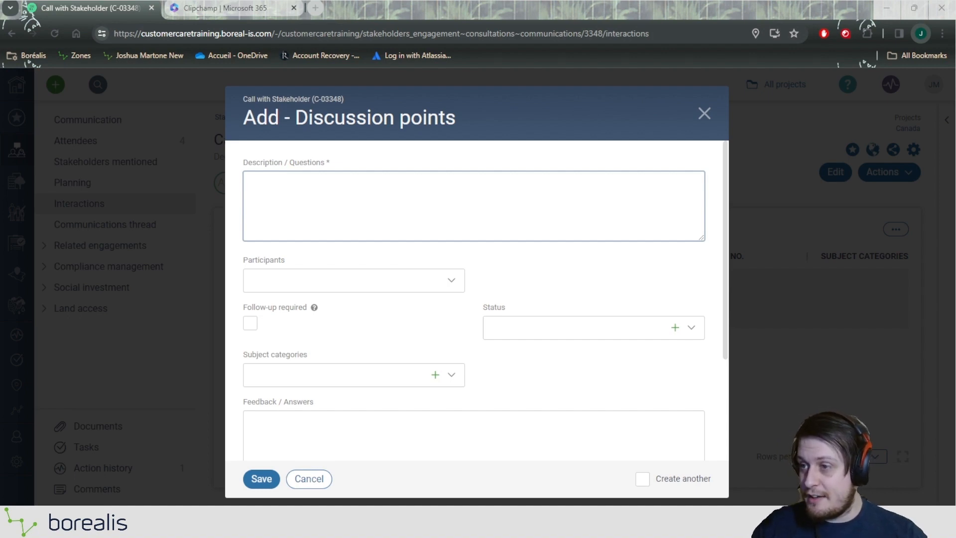
left_click(305, 186)
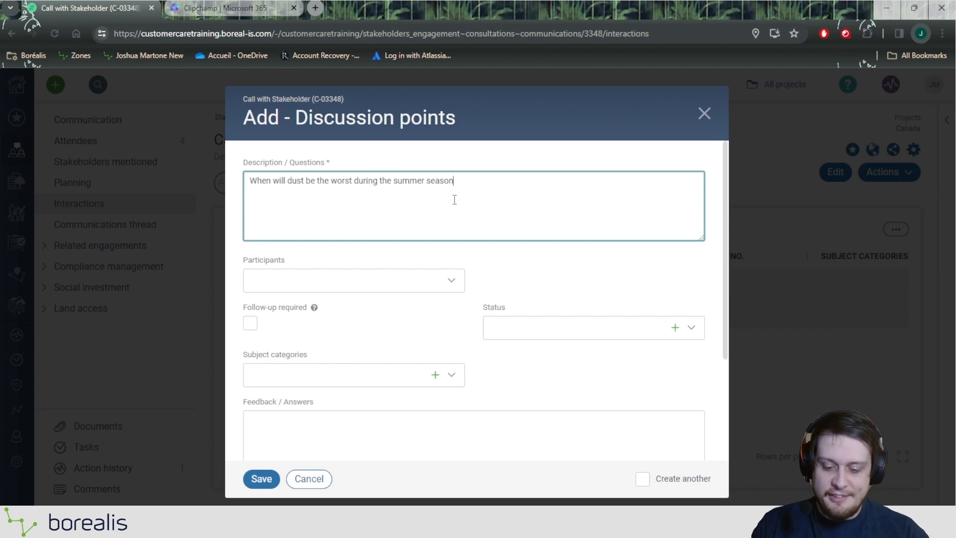
type(".")
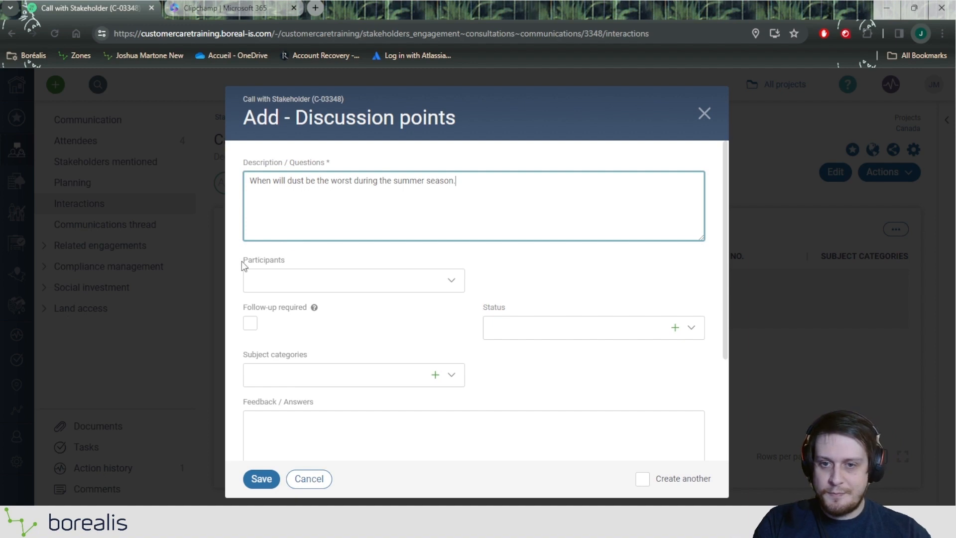
Choose the Australian Olive Assoc & Olives SA representative as the discussion point's participant and view the status options without selecting one.
left_click_drag(242, 260, 264, 259)
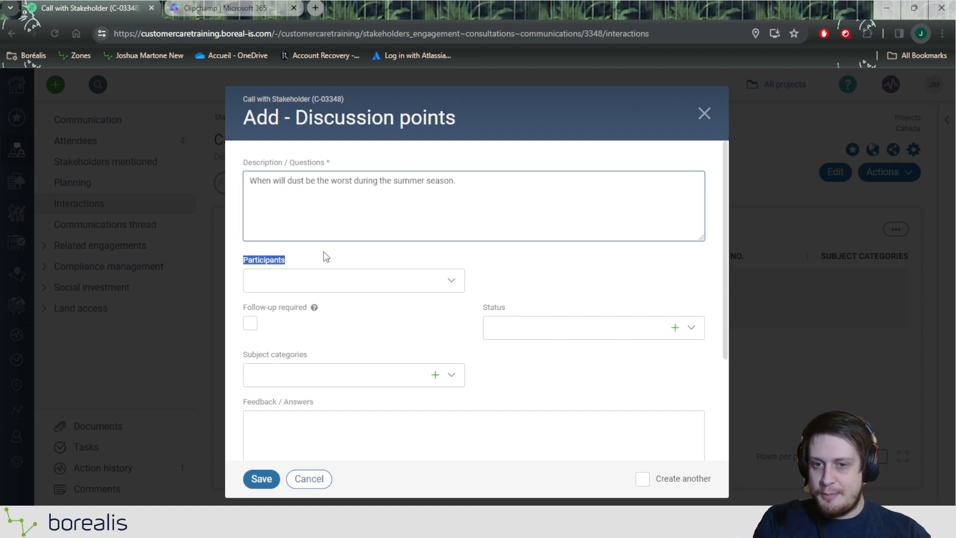
scroll(329, 260, "down", 1)
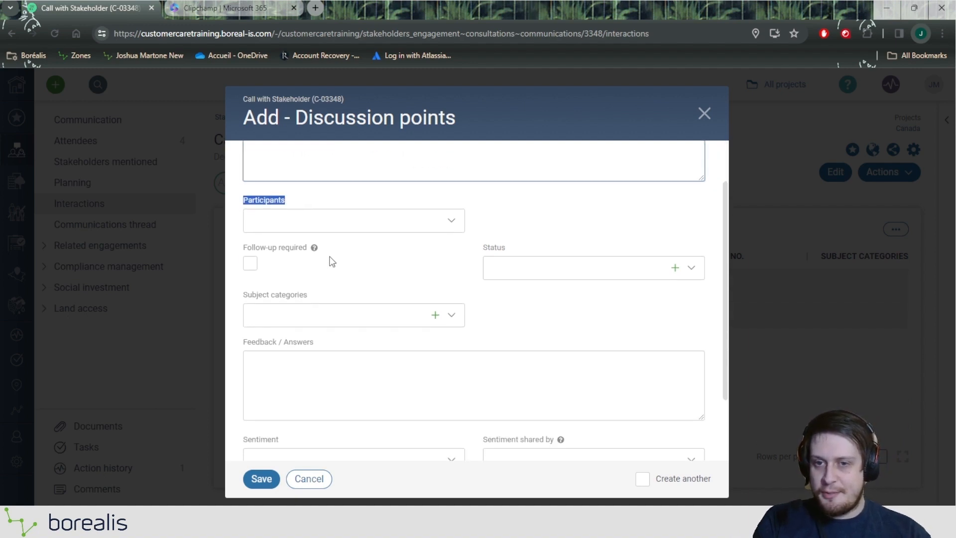
left_click(317, 228)
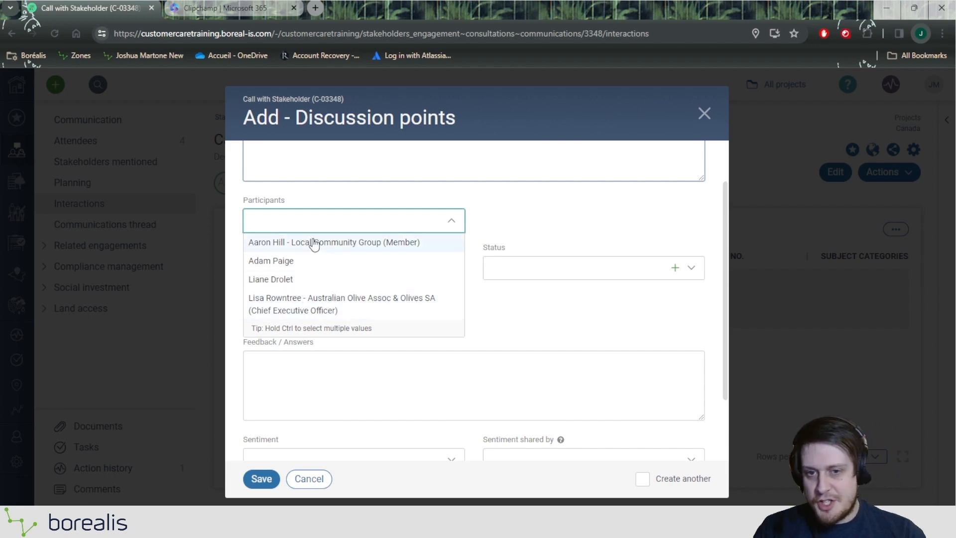
left_click(316, 302)
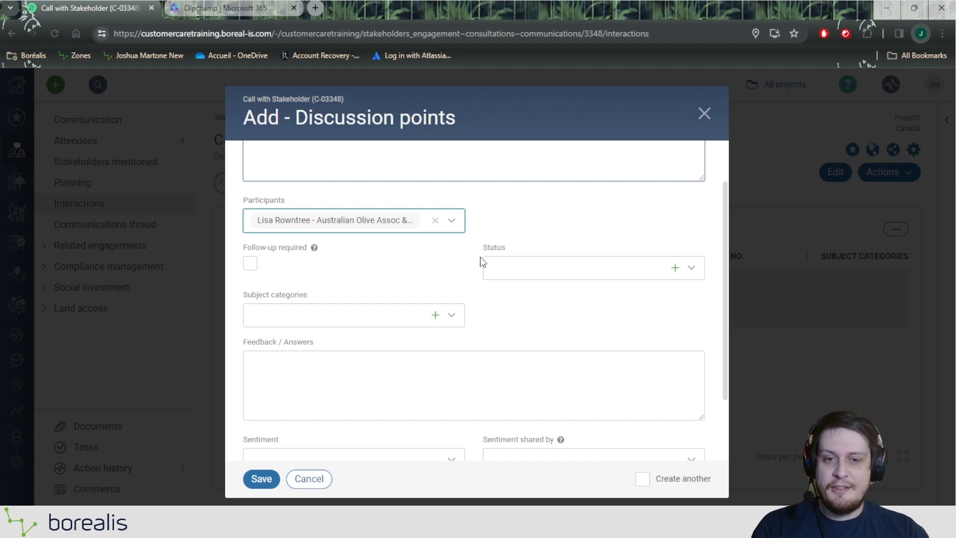
left_click(501, 267)
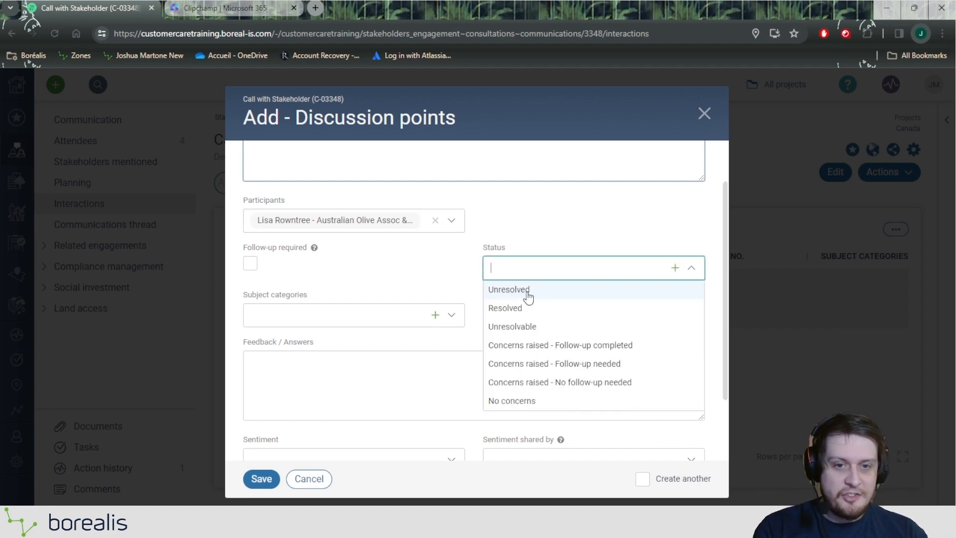
left_click(430, 280)
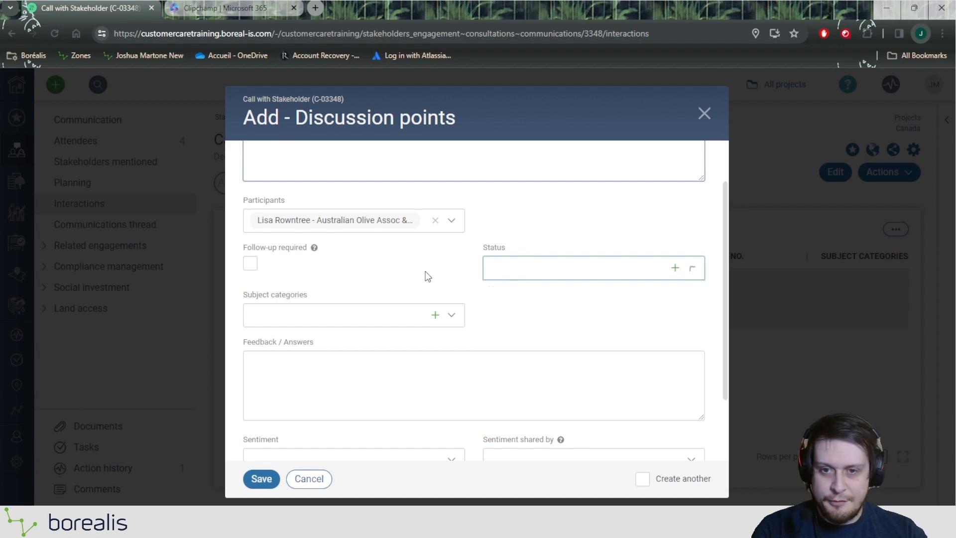
Search the subject categories for Dust, clear the search, and assign Social - Health to the discussion point.
left_click_drag(239, 298, 313, 297)
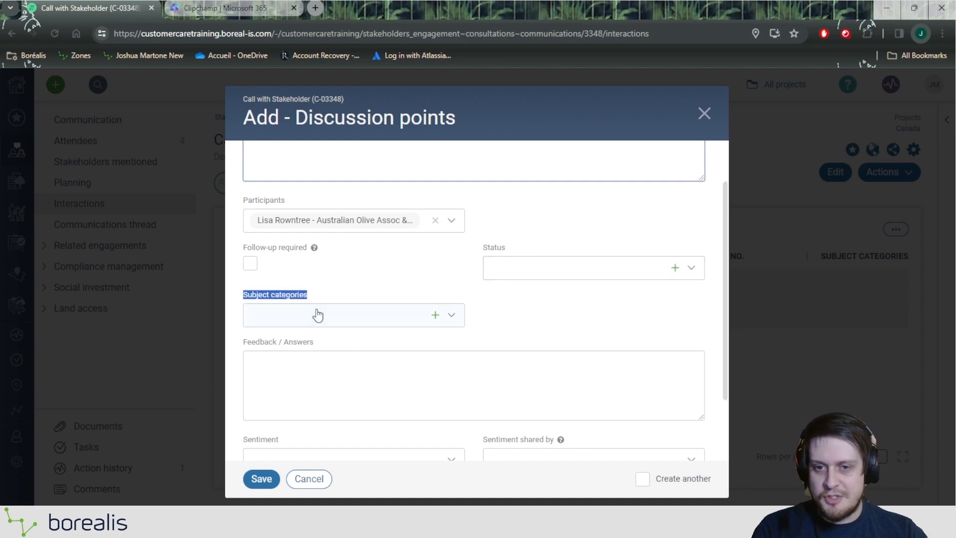
left_click(327, 297)
type("Dust")
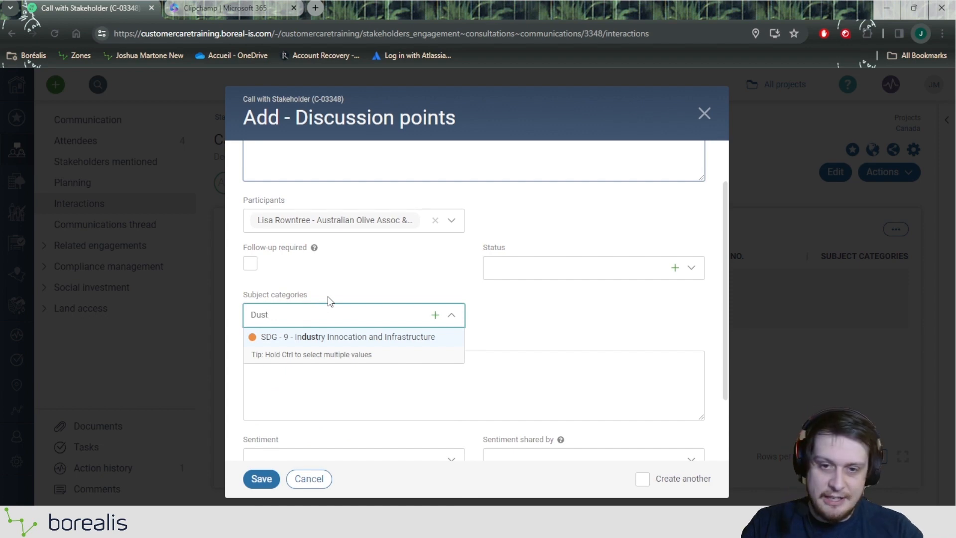
key("BackSpace")
key("BackSpace")
key("BackSpace")
key("BackSpace")
scroll(419, 379, "down", 3)
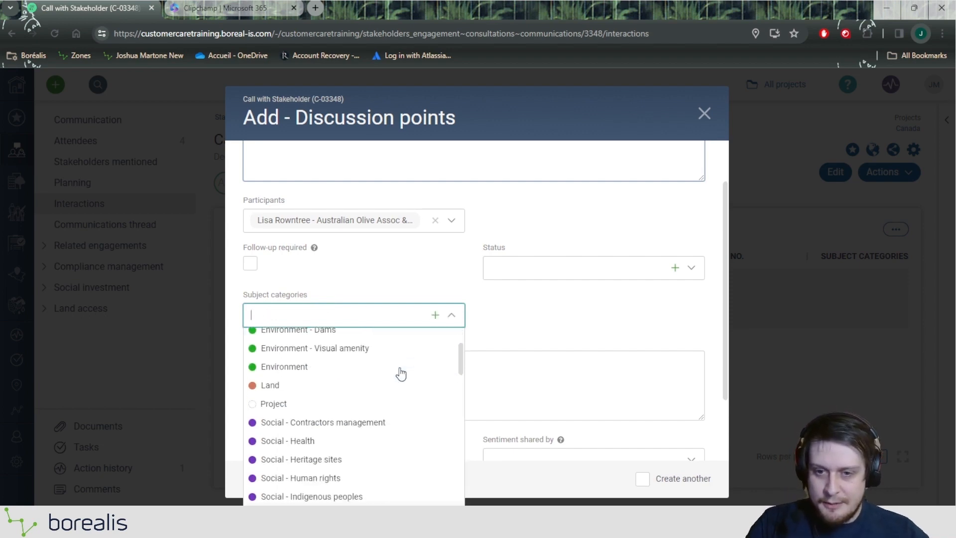
left_click(347, 401)
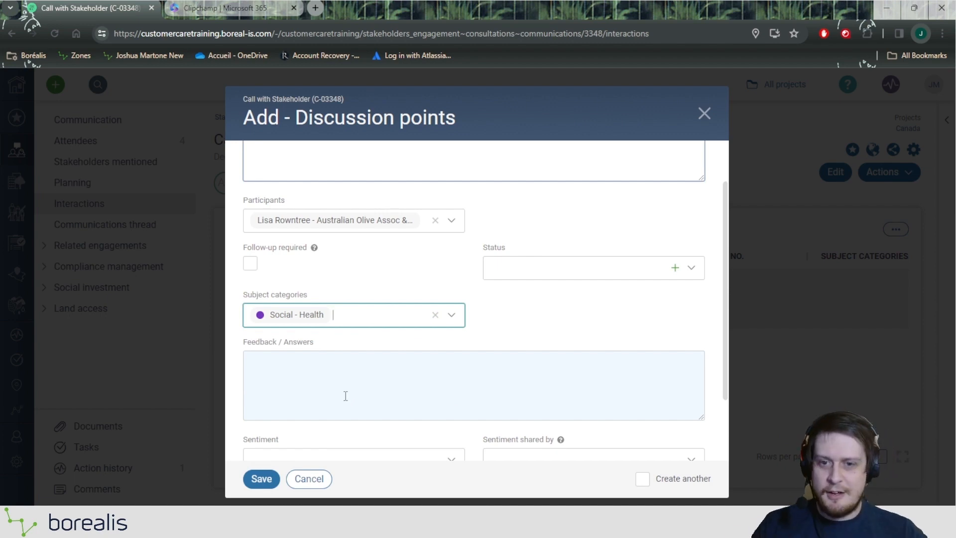
Enter the feedback "It will be the most visible during the afternoon, when we are hauling earth away from the site.".
scroll(325, 342, "down", 1)
left_click_drag(326, 286, 247, 282)
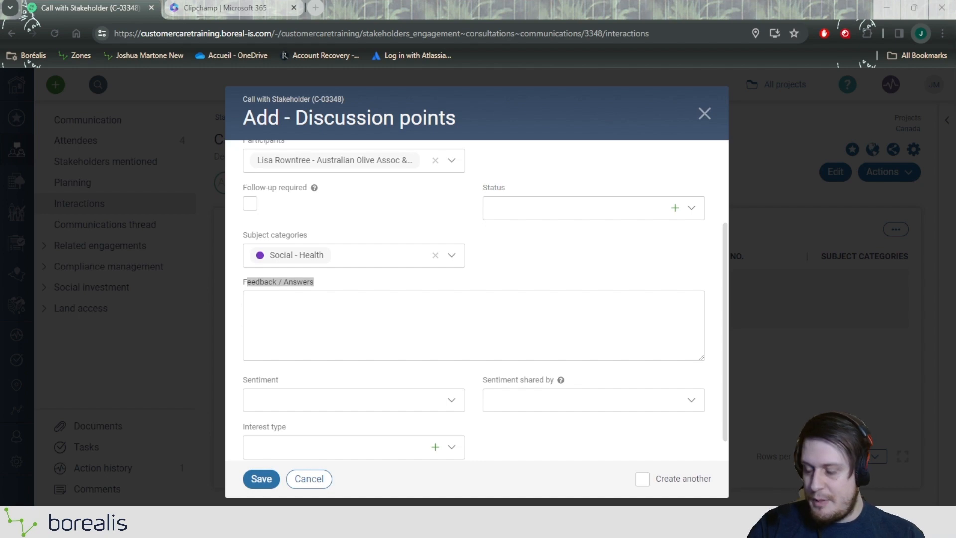
left_click(309, 331)
type("It will be the most visible during the afternoon, when we are hauling earth away from the site")
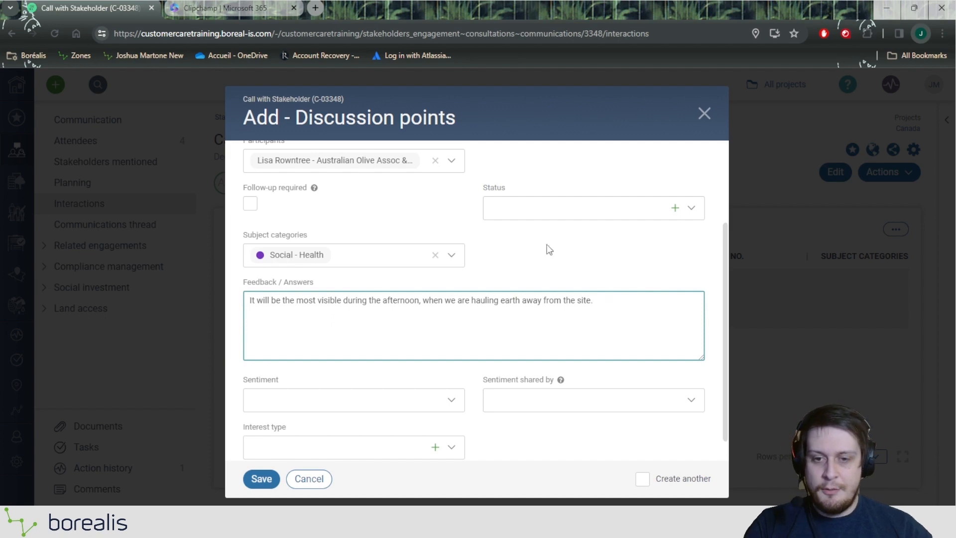
Set the sentiment to Positive, shared by 100%, and save the discussion point.
scroll(546, 250, "down", 1)
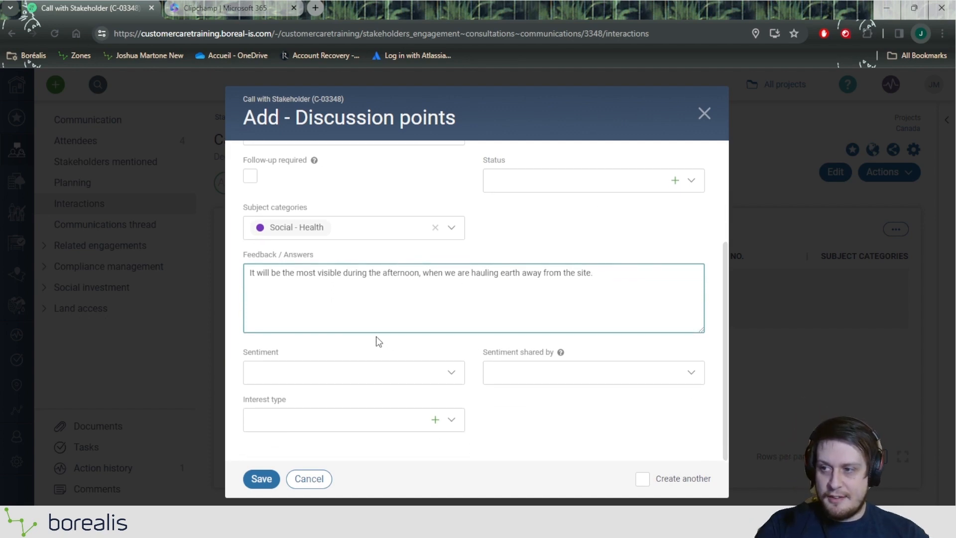
left_click(361, 371)
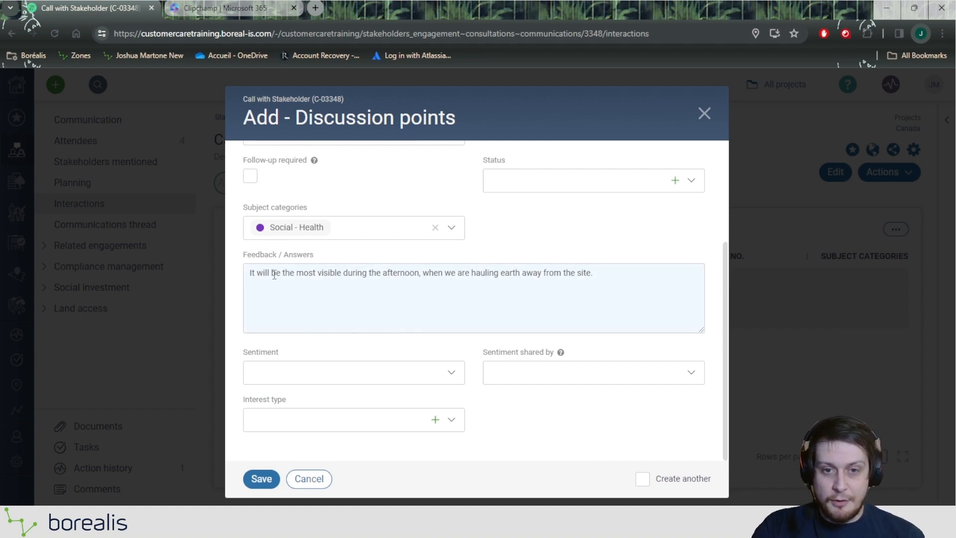
left_click(277, 367)
left_click(276, 395)
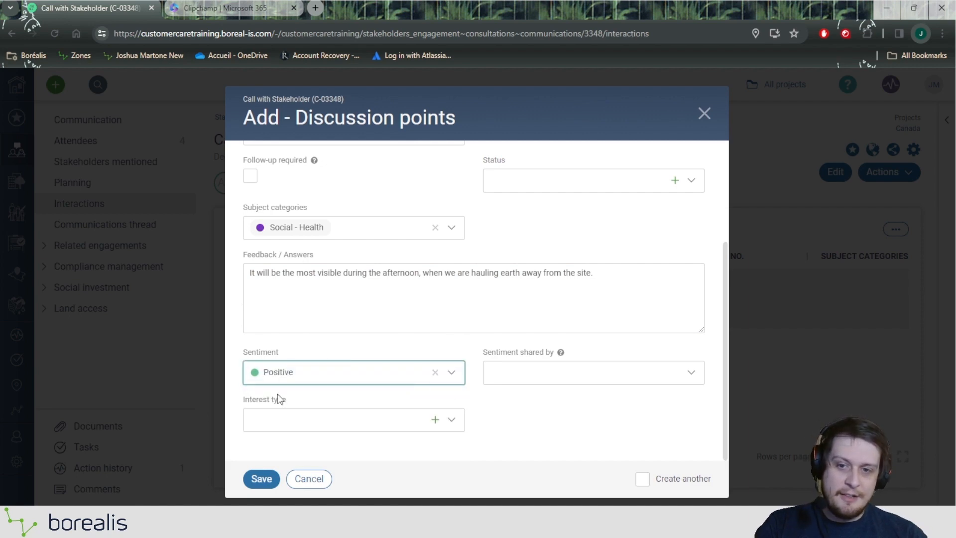
left_click(517, 373)
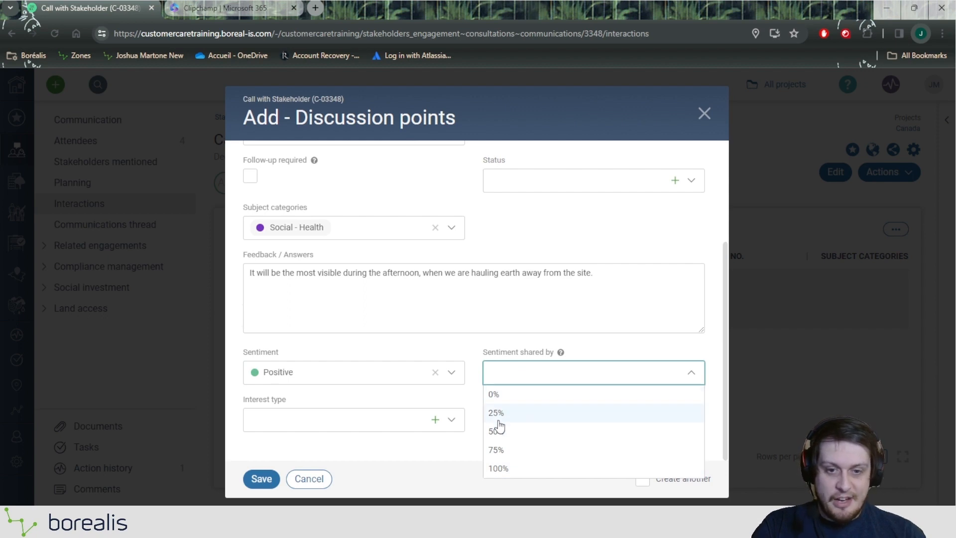
left_click(497, 468)
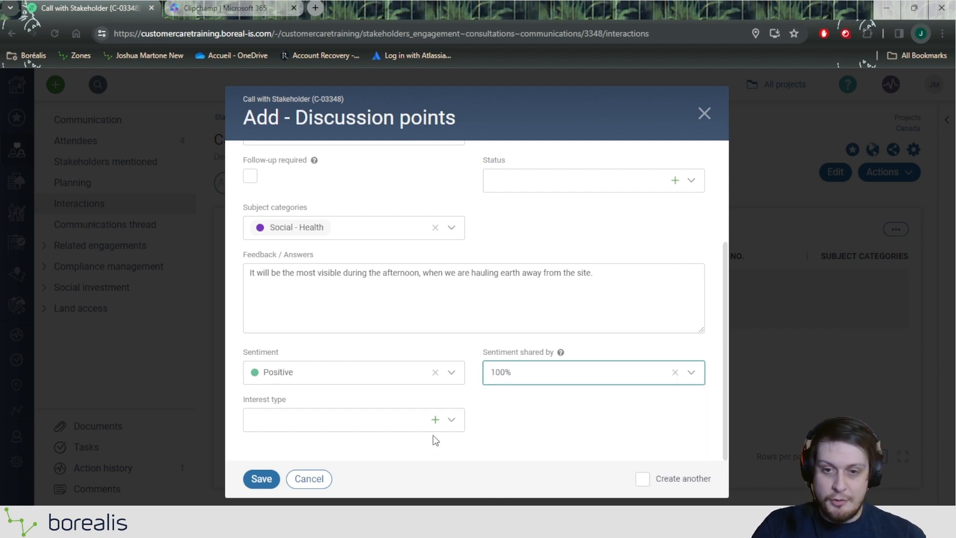
left_click(260, 478)
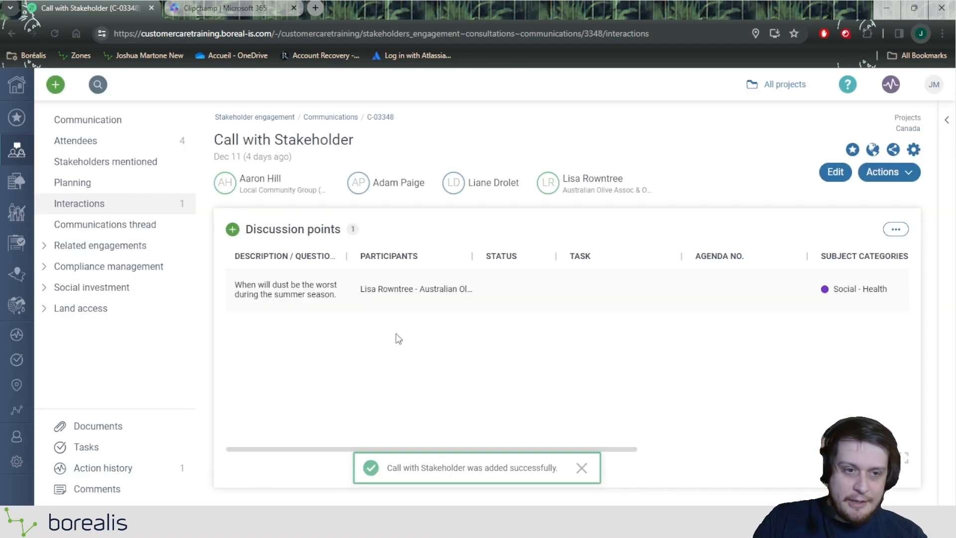
Review all columns of the saved entry in the Discussion points table.
left_click_drag(279, 451, 633, 439)
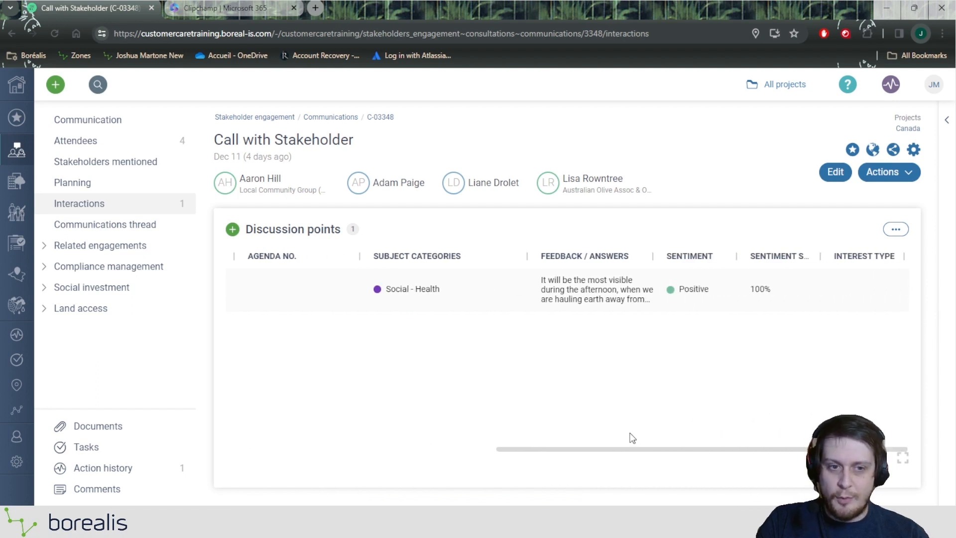
left_click_drag(717, 454, 362, 444)
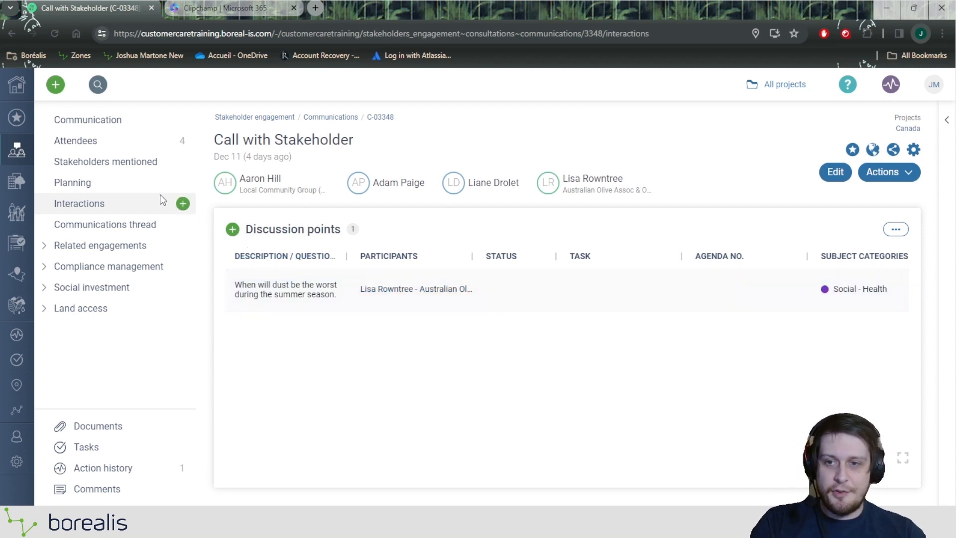
Open the communication's attendees and view the form for adding a participant, closing it without saving.
left_click(104, 145)
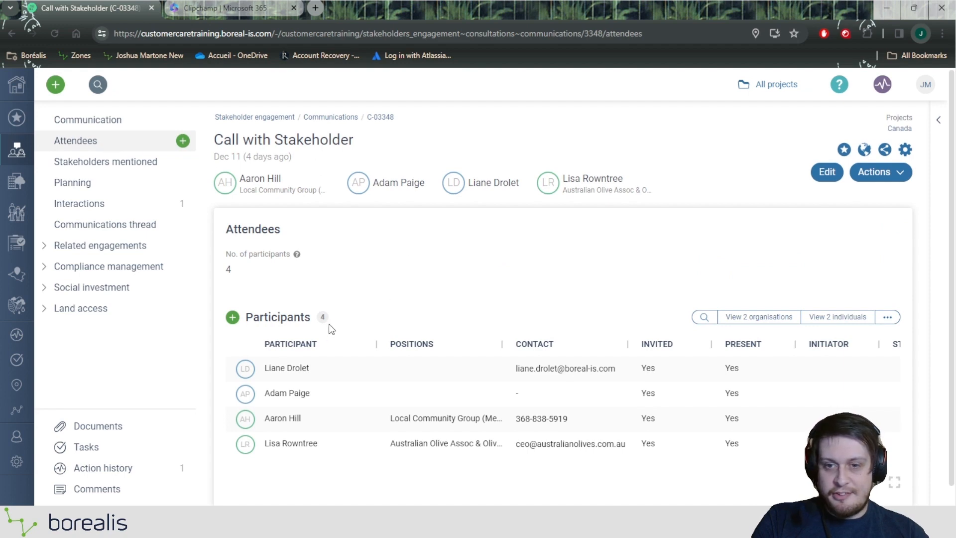
left_click(232, 318)
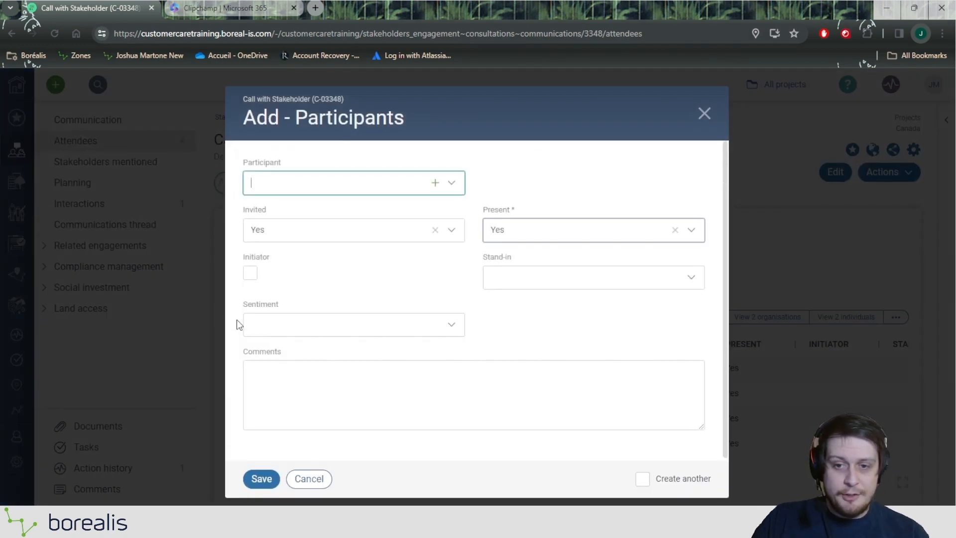
left_click(703, 115)
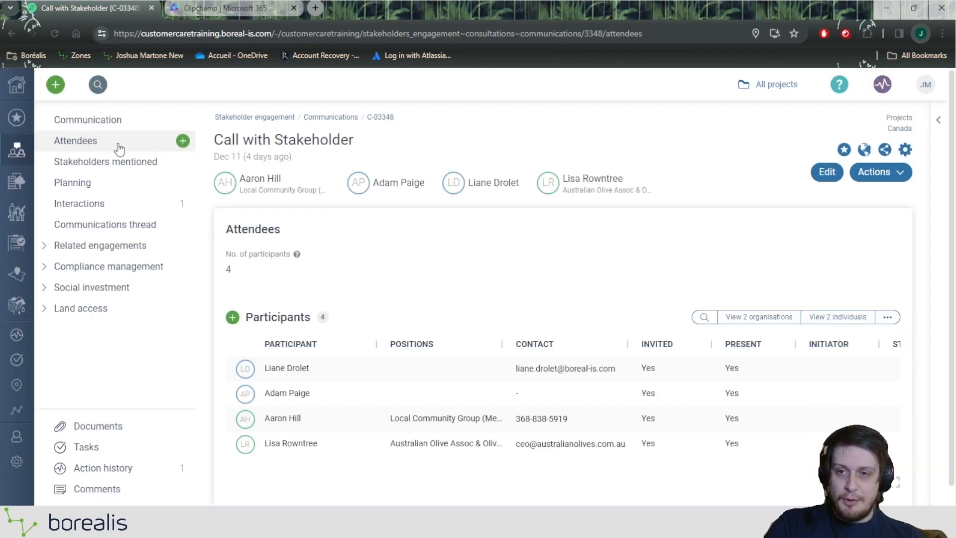
Start a new attendee entry on the communication and select the individual listed under Milford, MA as the participant.
left_click(183, 142)
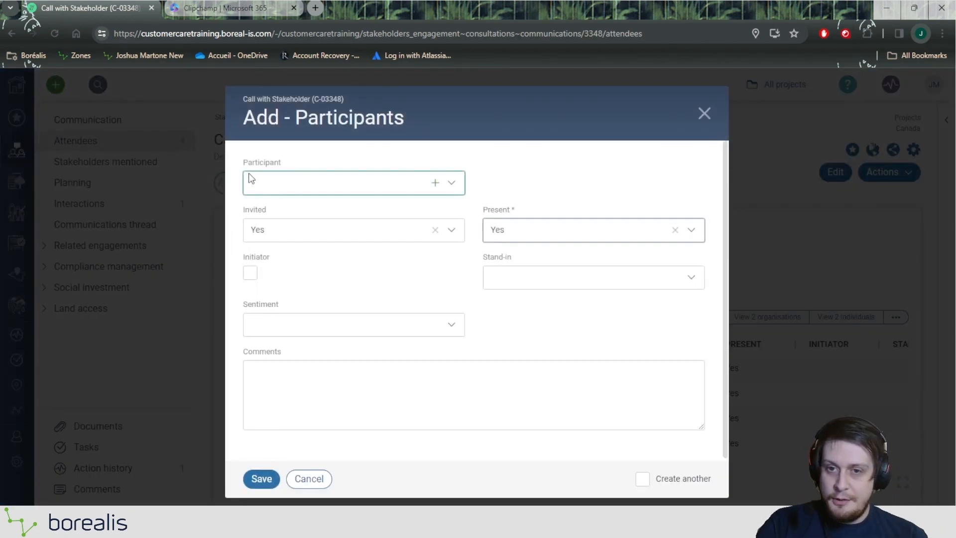
left_click_drag(243, 164, 297, 170)
left_click(297, 181)
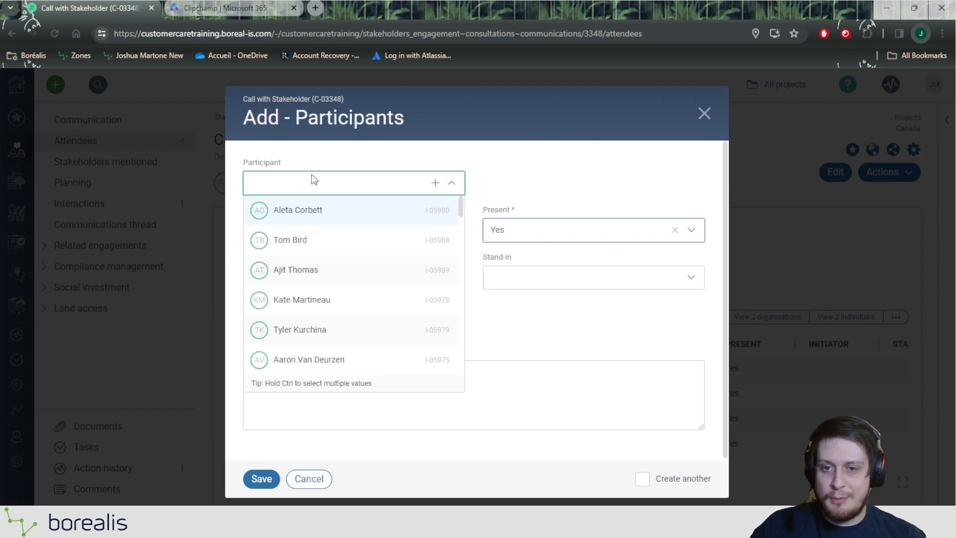
scroll(321, 283, "down", 10)
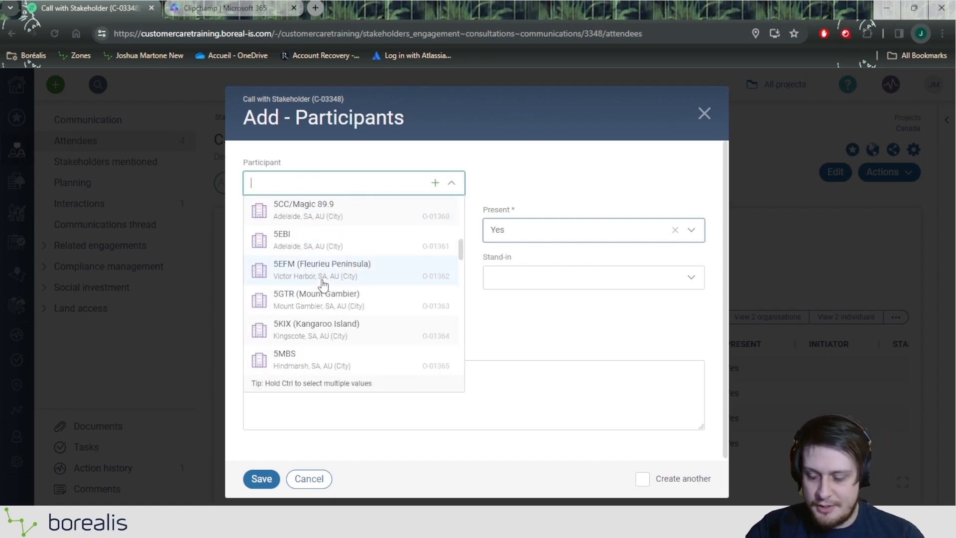
type("DAV")
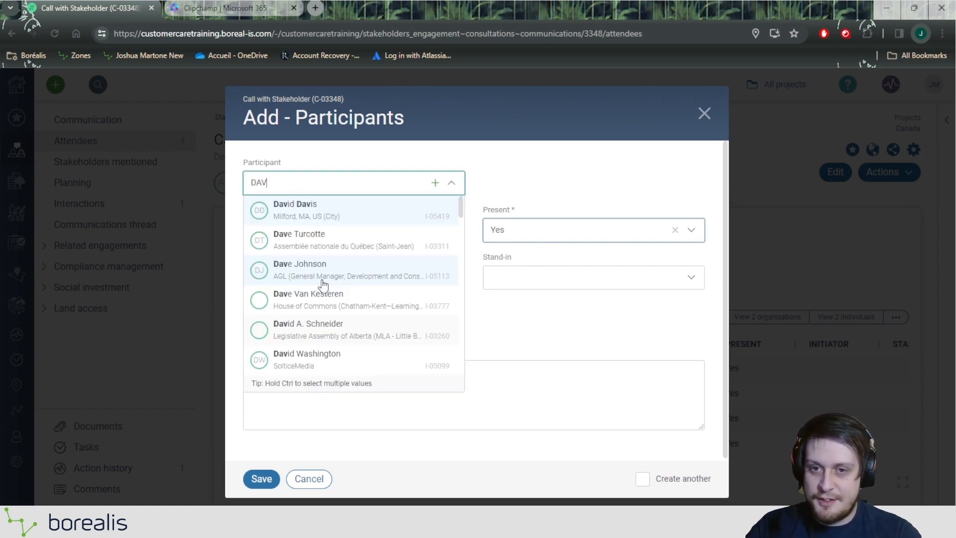
left_click(344, 215)
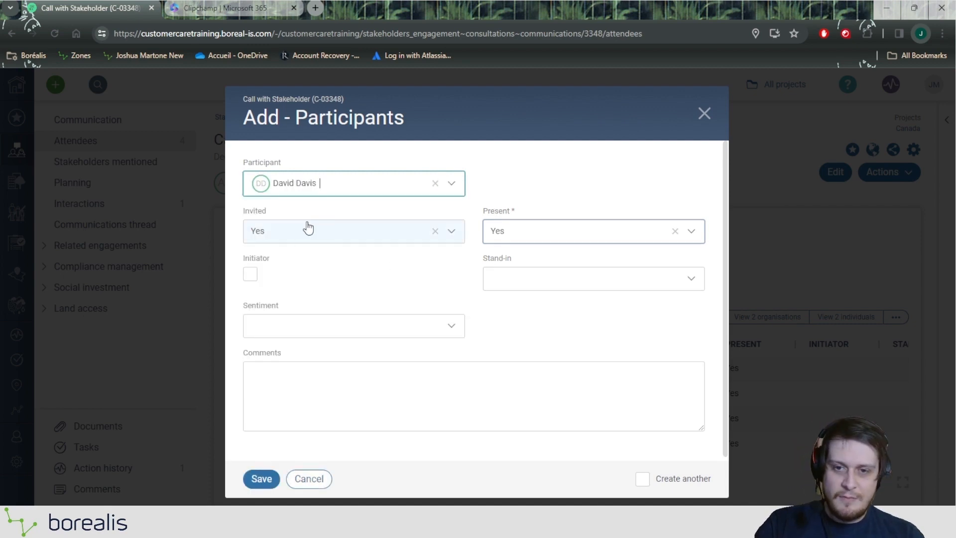
Set the participant's Invited status to No, view the sentiment options without choosing one, and save the participant.
left_click(253, 228)
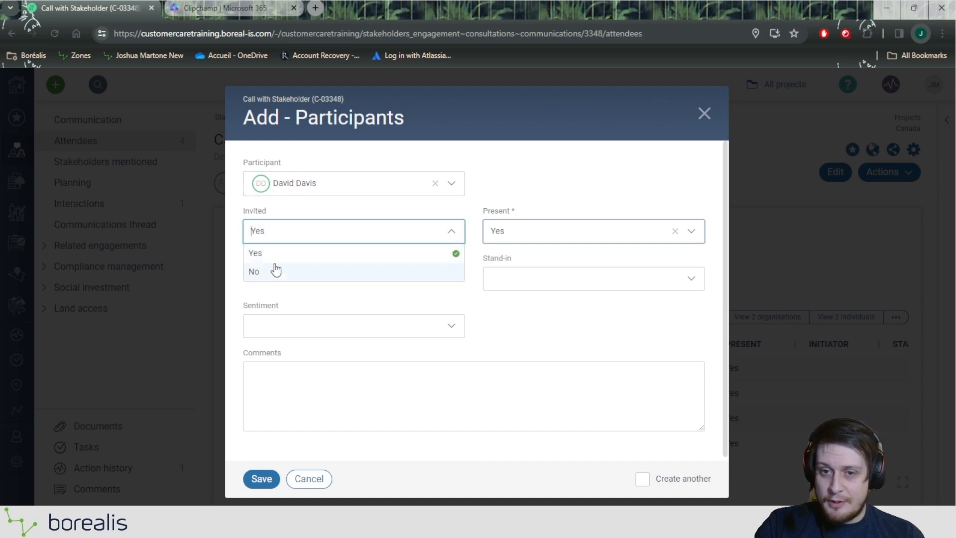
left_click(274, 268)
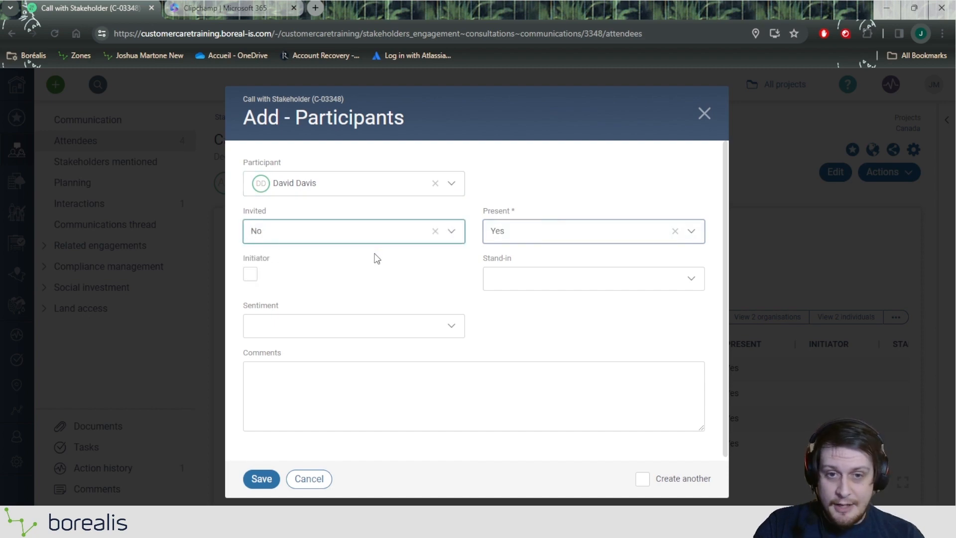
left_click(277, 327)
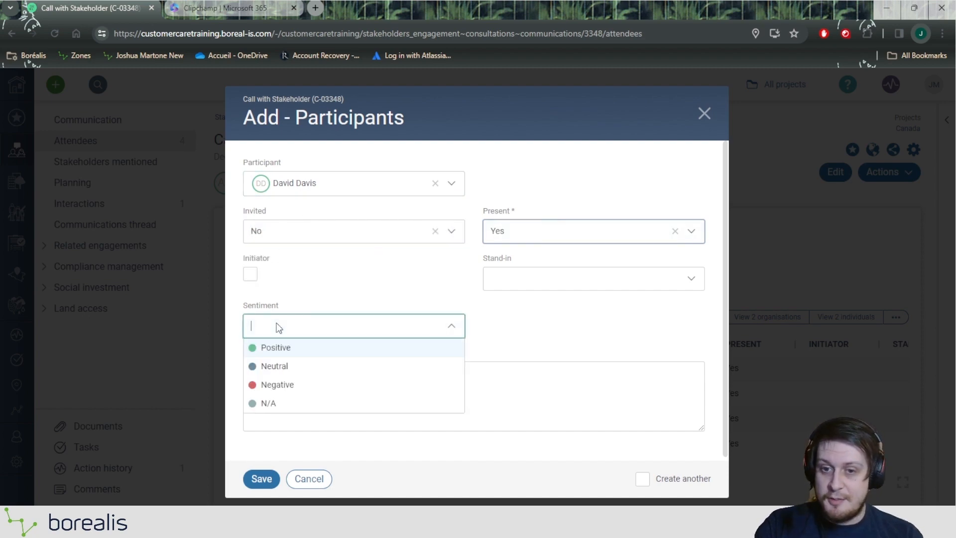
left_click(300, 322)
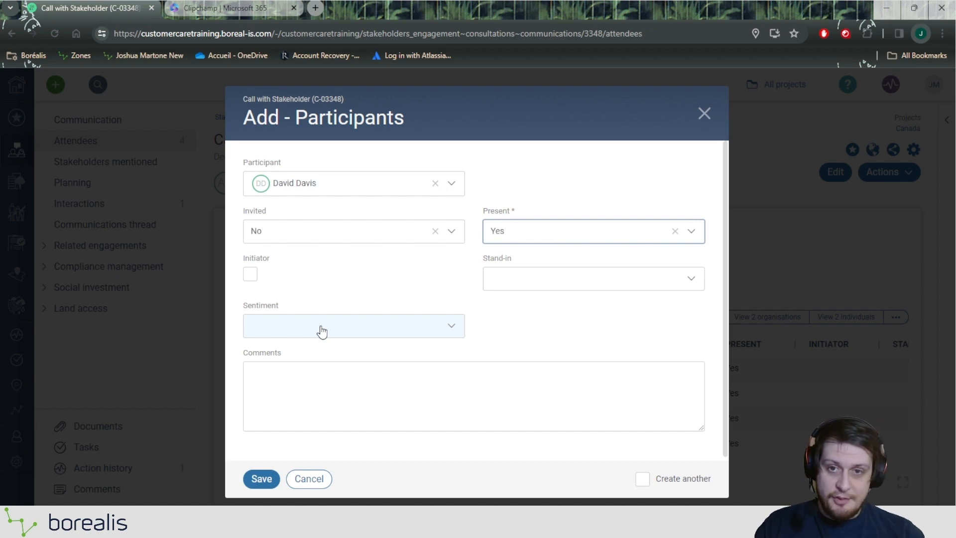
left_click(260, 481)
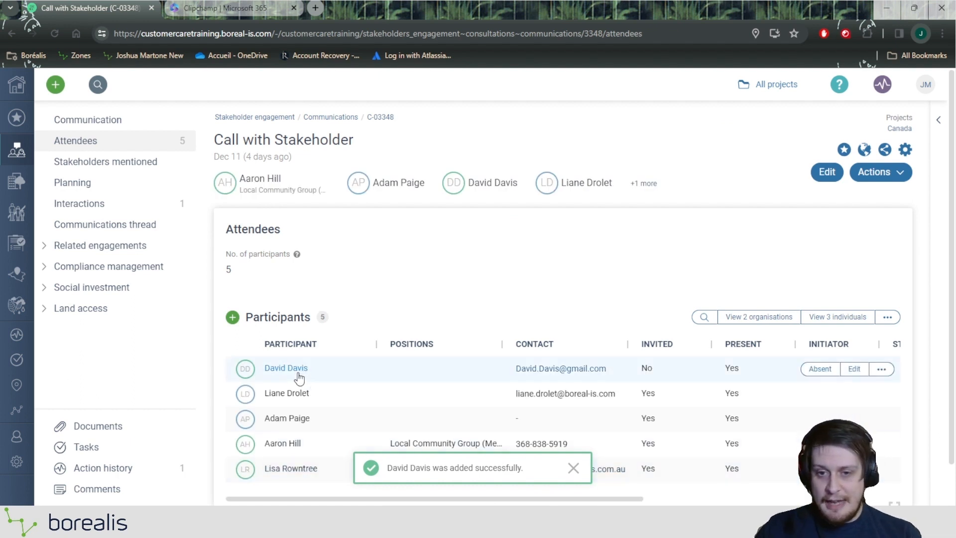
mouse_move(298, 375)
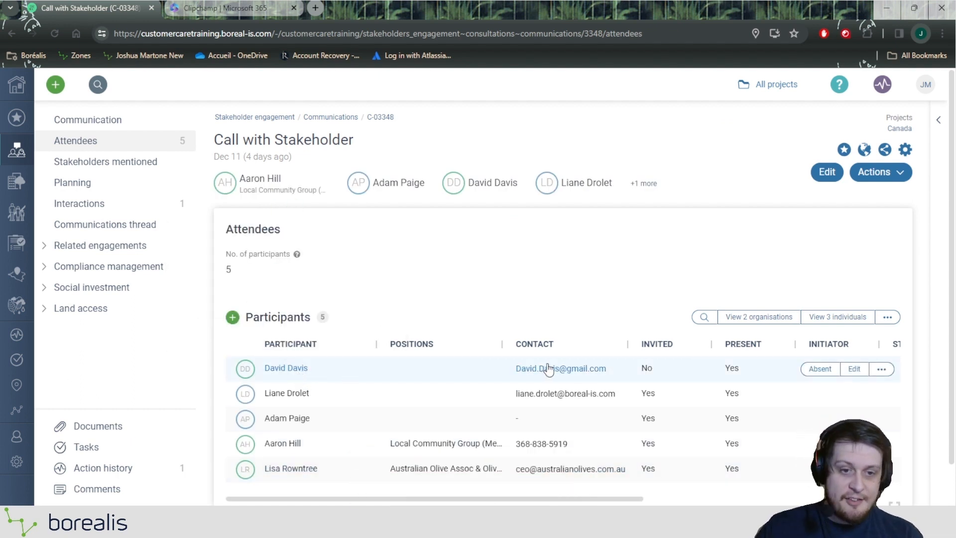